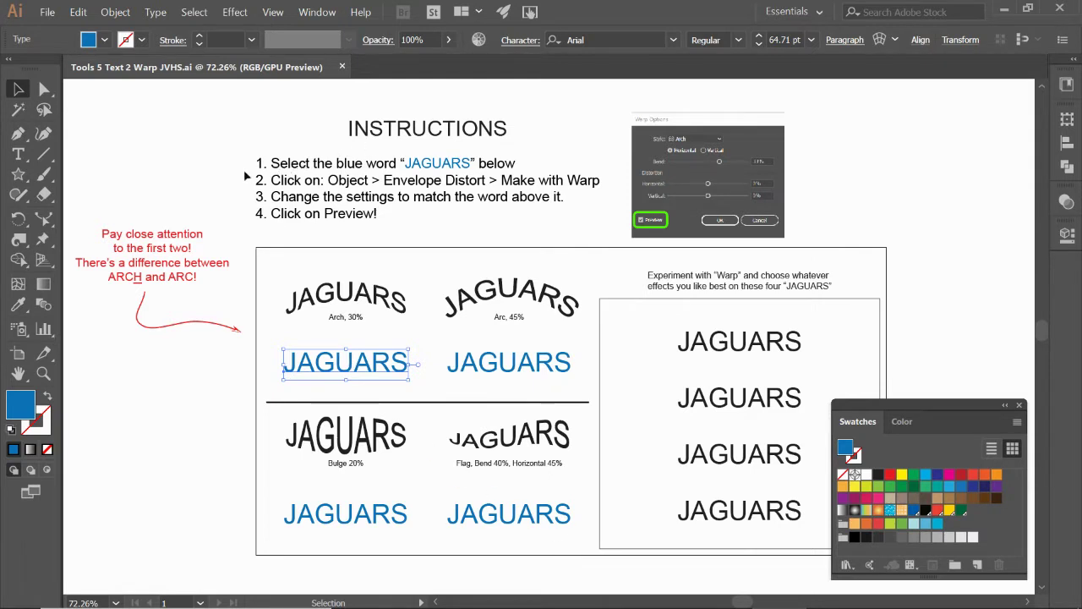
Select the first blue JAGUARS and compare it against the Arch, 30% and Arc, 45% examples
{"action": "left_click", "coordinate": [296, 172]}
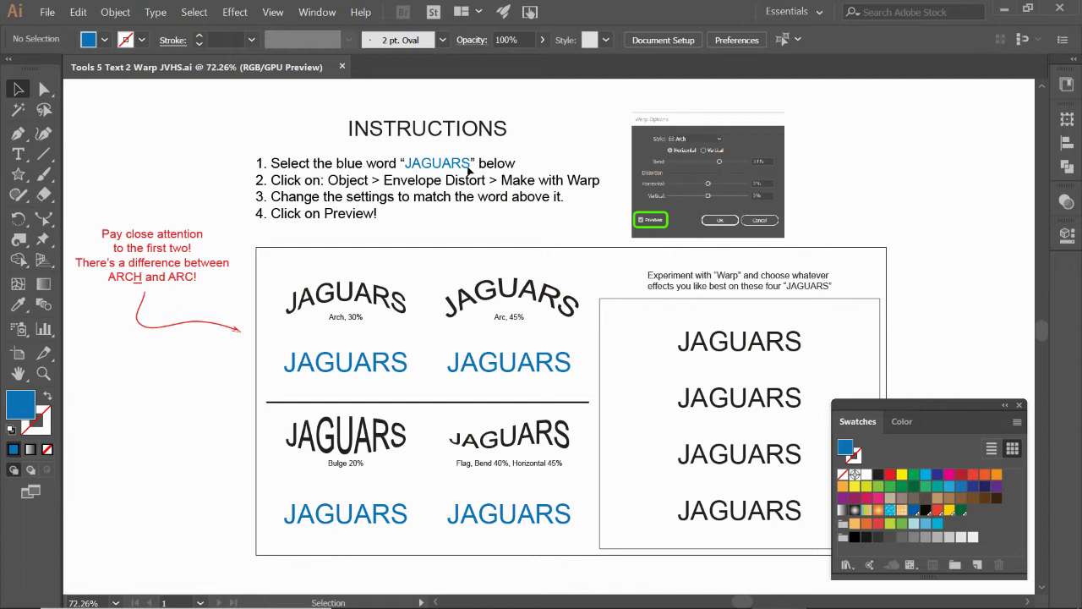
{"action": "left_click", "coordinate": [372, 370]}
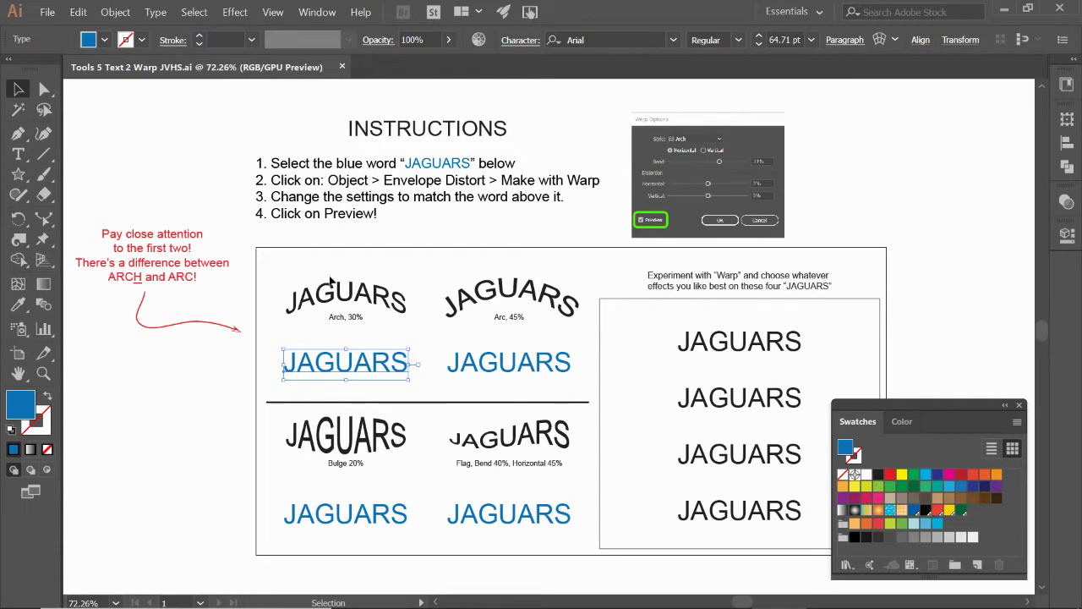
{"action": "key", "text": "z"}
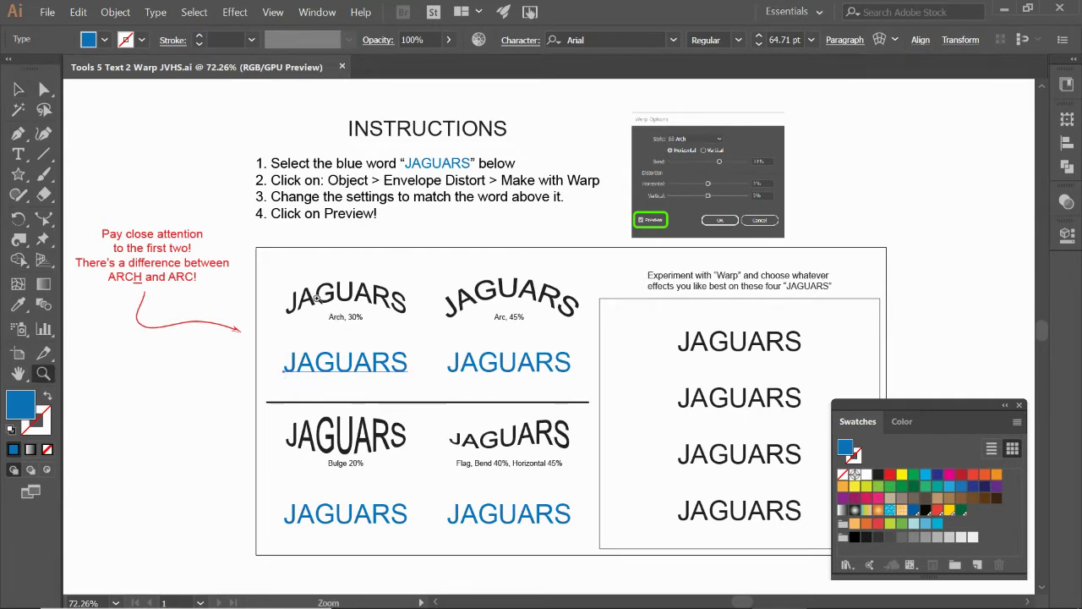
{"action": "left_click_drag", "start_coordinate": [314, 292], "coordinate": [390, 351]}
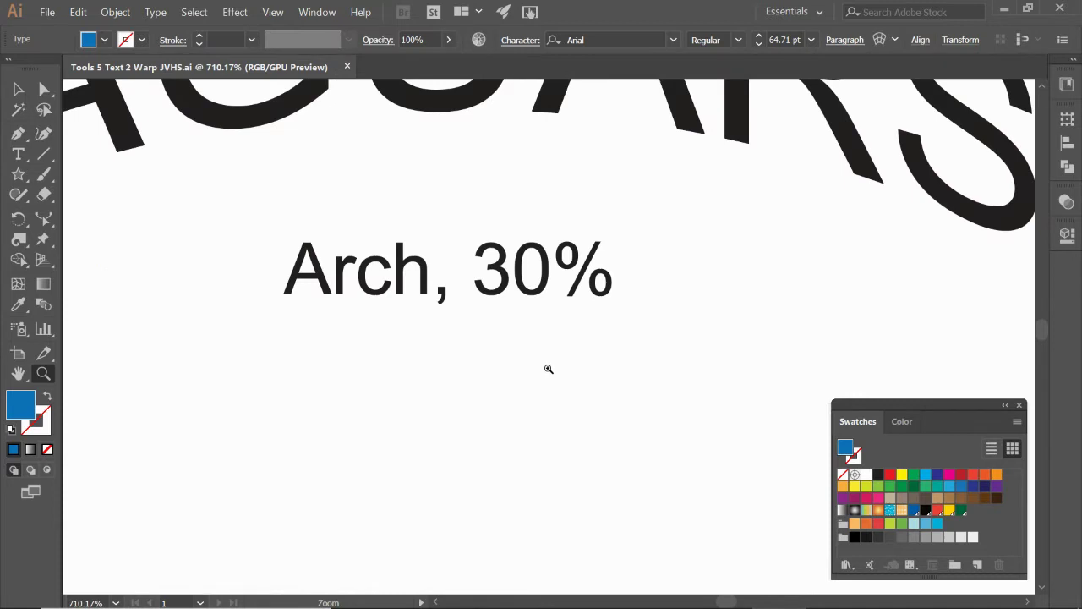
{"action": "key", "text": "ctrl+minus"}
{"action": "key", "text": "ctrl+minus"}
{"action": "key", "text": "ctrl+minus"}
{"action": "key", "text": "ctrl+minus"}
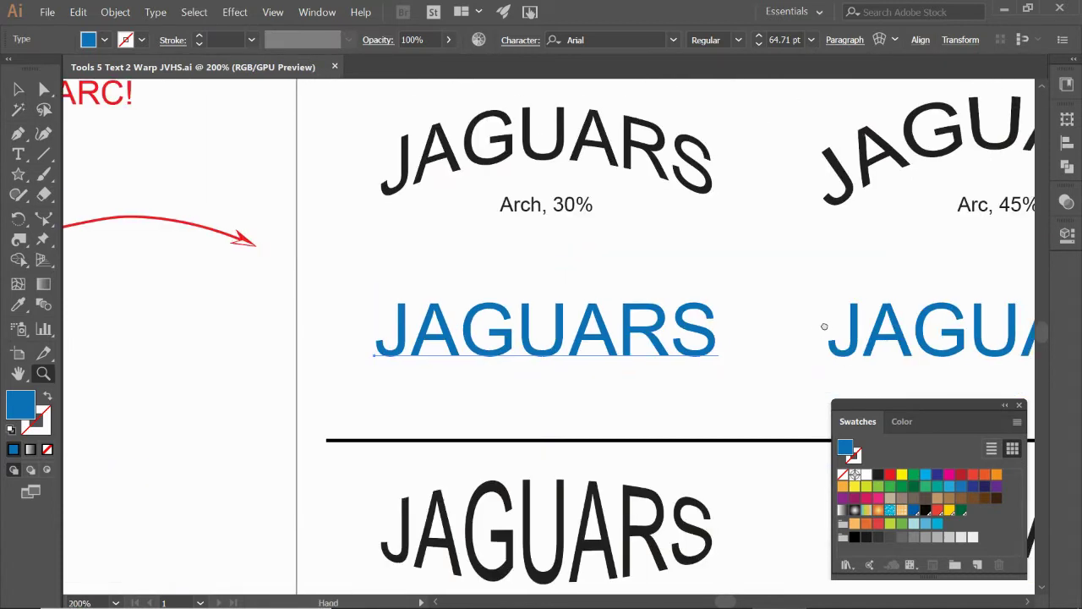
{"action": "left_click_drag", "start_coordinate": [825, 326], "coordinate": [539, 328]}
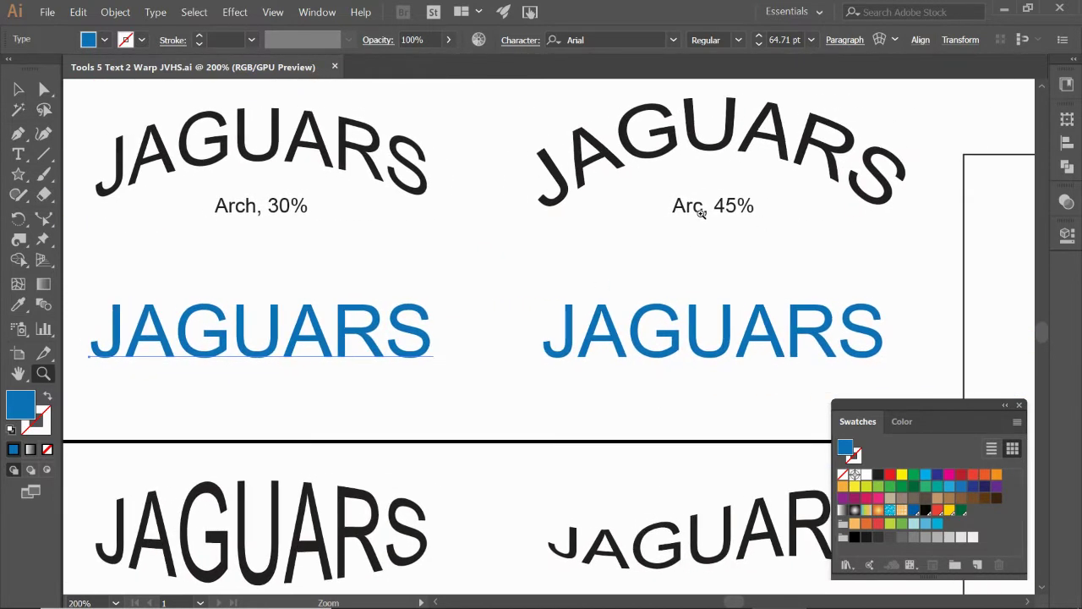
{"action": "key", "text": "ctrl+minus"}
{"action": "key", "text": "ctrl+minus"}
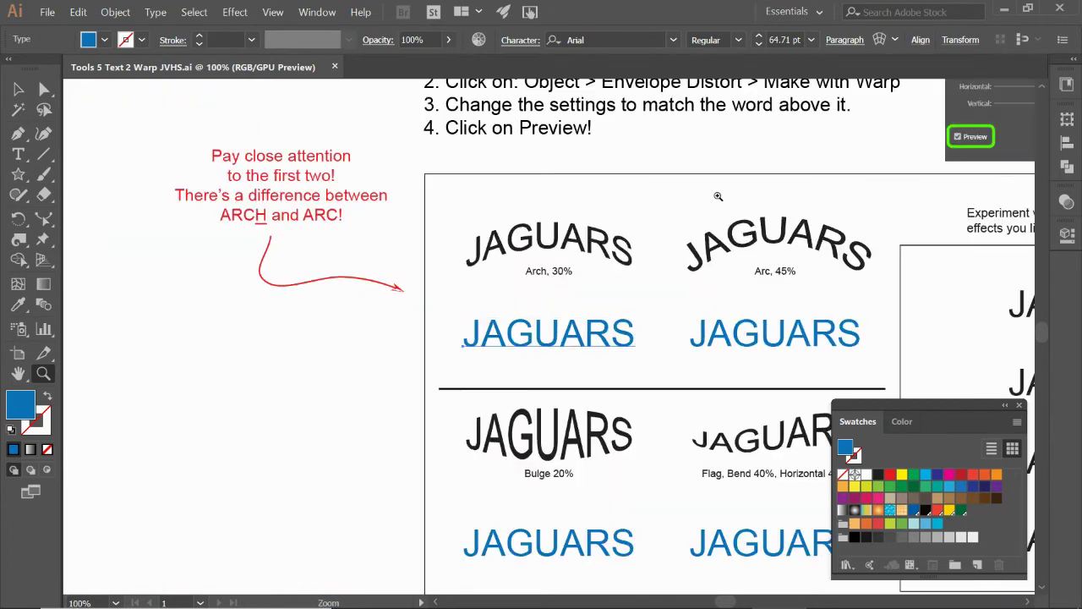
{"action": "left_click_drag", "start_coordinate": [718, 193], "coordinate": [591, 246]}
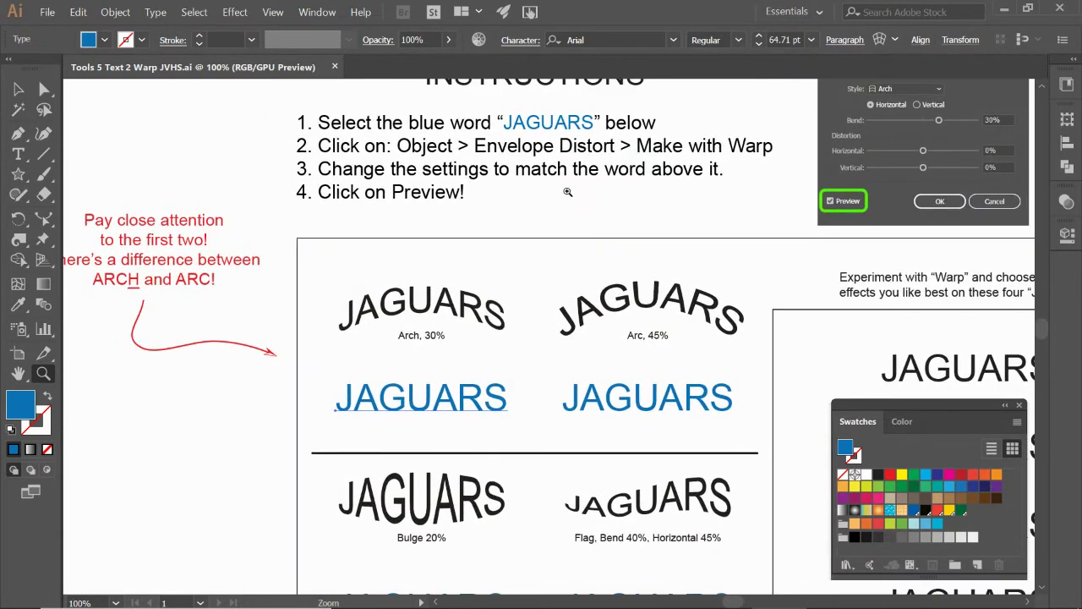
{"action": "key", "text": "ctrl+plus"}
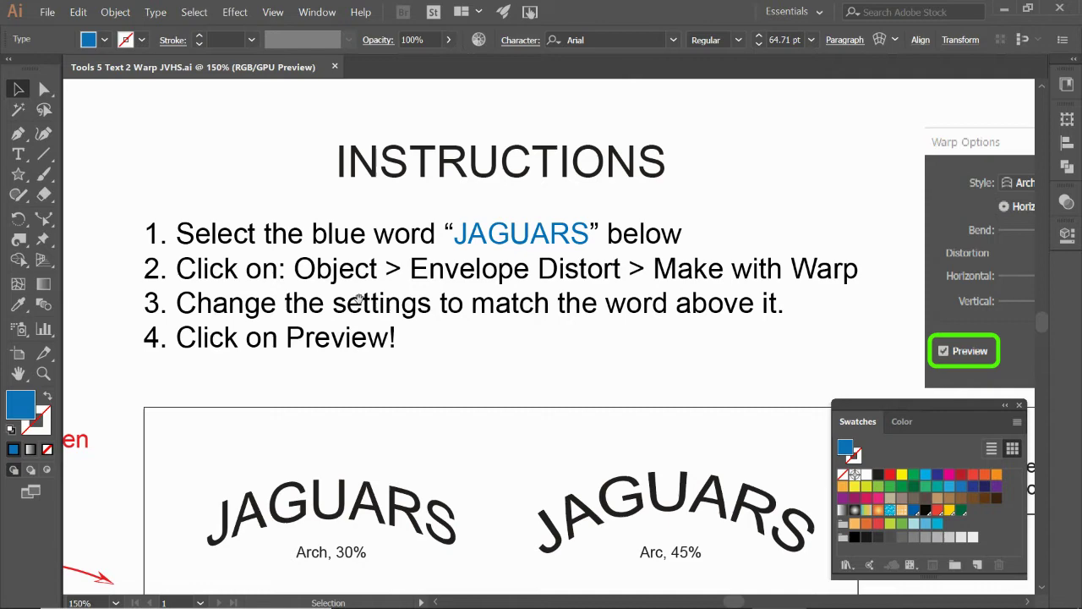
{"action": "left_click_drag", "start_coordinate": [363, 299], "coordinate": [406, 173]}
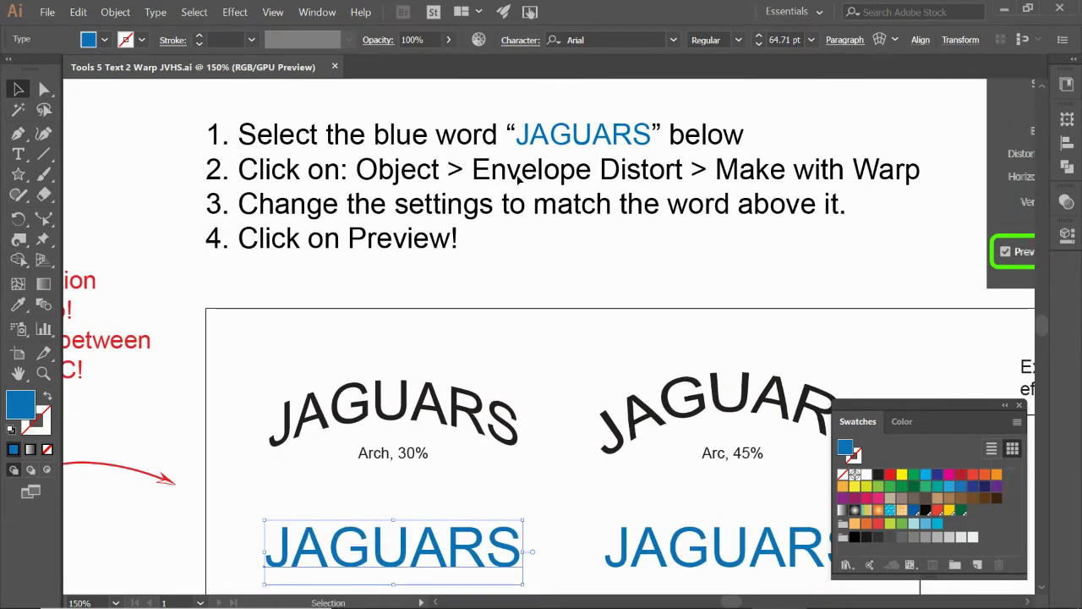
{"action": "key", "text": "ctrl+minus"}
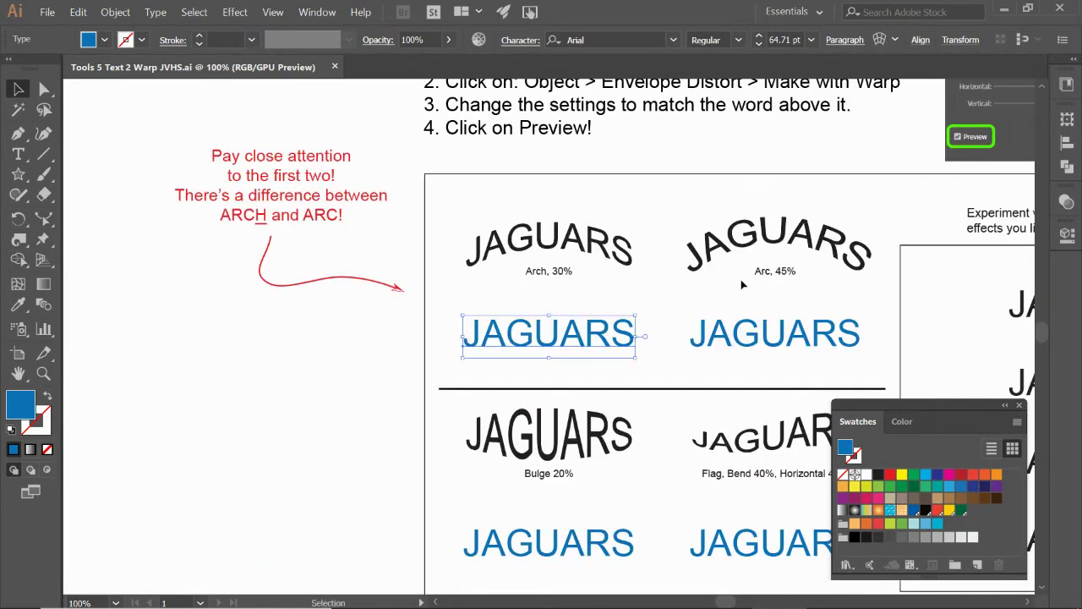
{"action": "scroll", "coordinate": [694, 279], "scroll_direction": "right", "scroll_amount": 1}
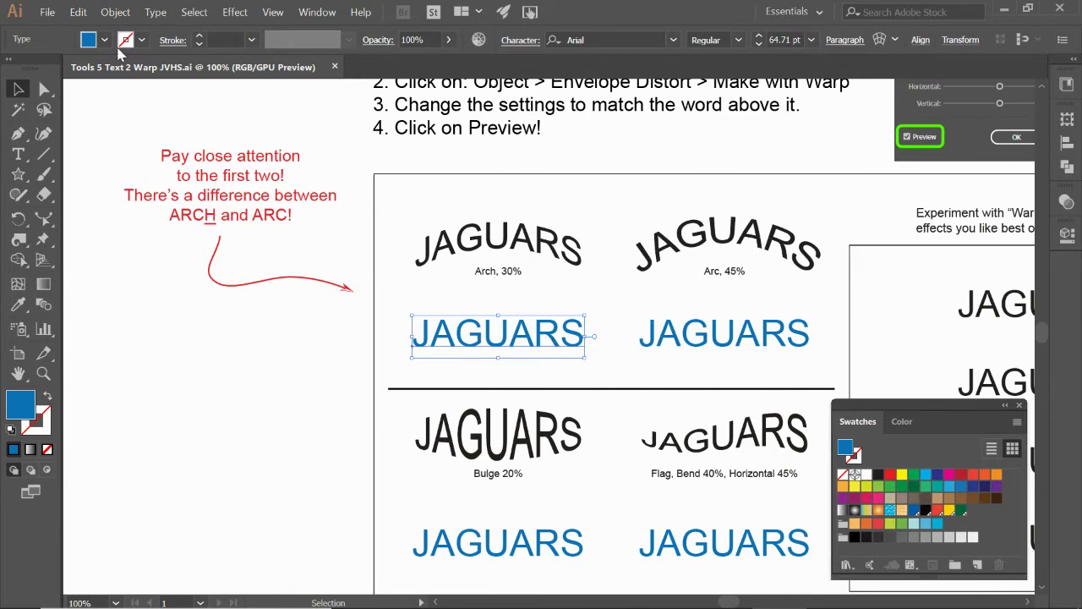
Warp the selected JAGUARS with the Arch style at 30% bend, previewing live, then deselect
{"action": "left_click", "coordinate": [116, 12]}
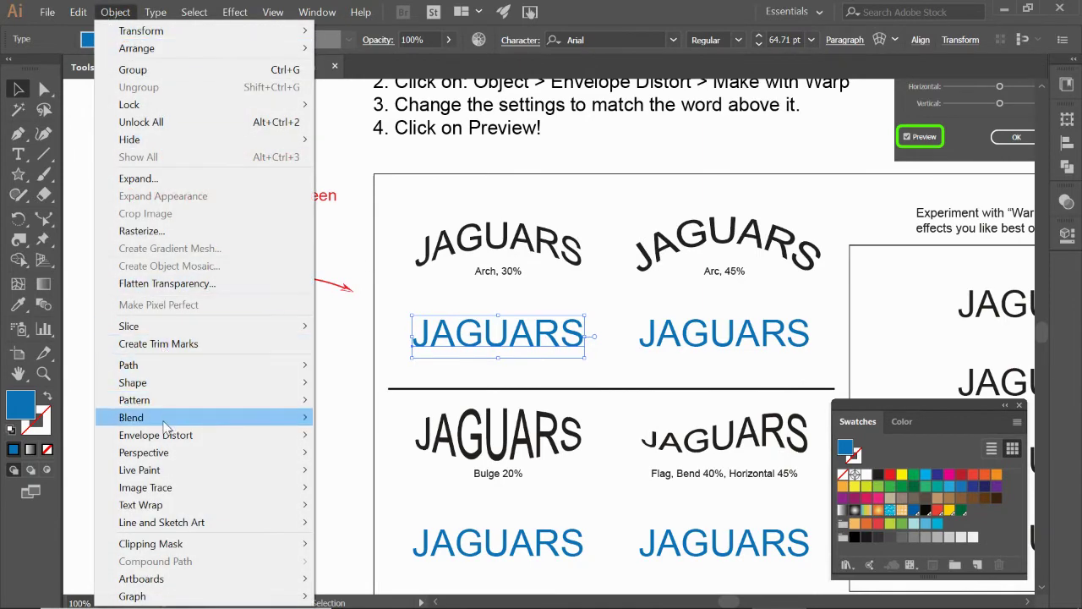
{"action": "mouse_move", "coordinate": [169, 436]}
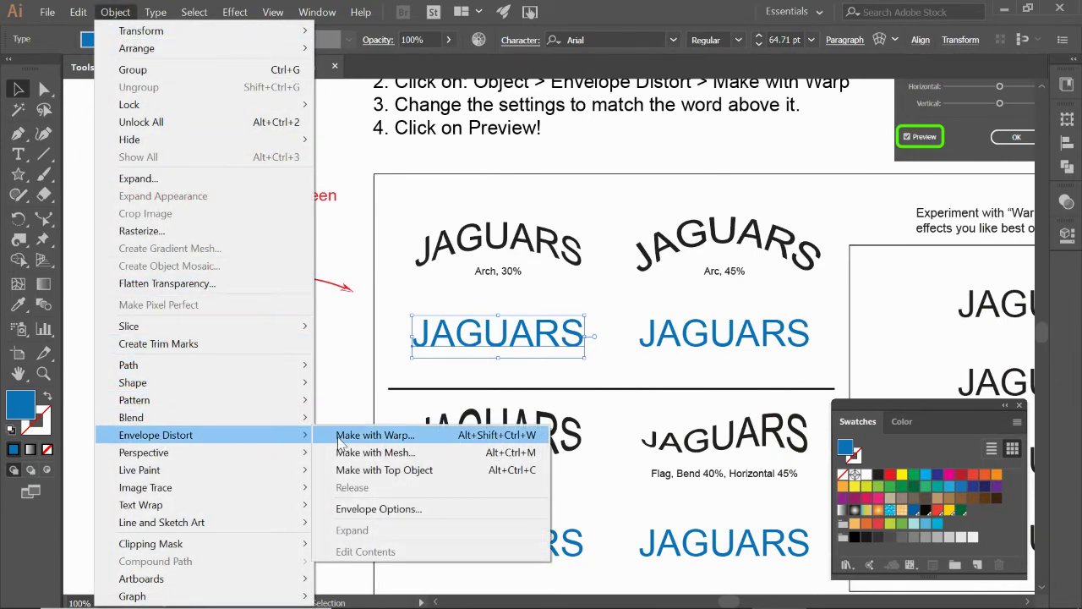
{"action": "left_click", "coordinate": [375, 435]}
{"action": "left_click_drag", "start_coordinate": [565, 205], "coordinate": [663, 228]}
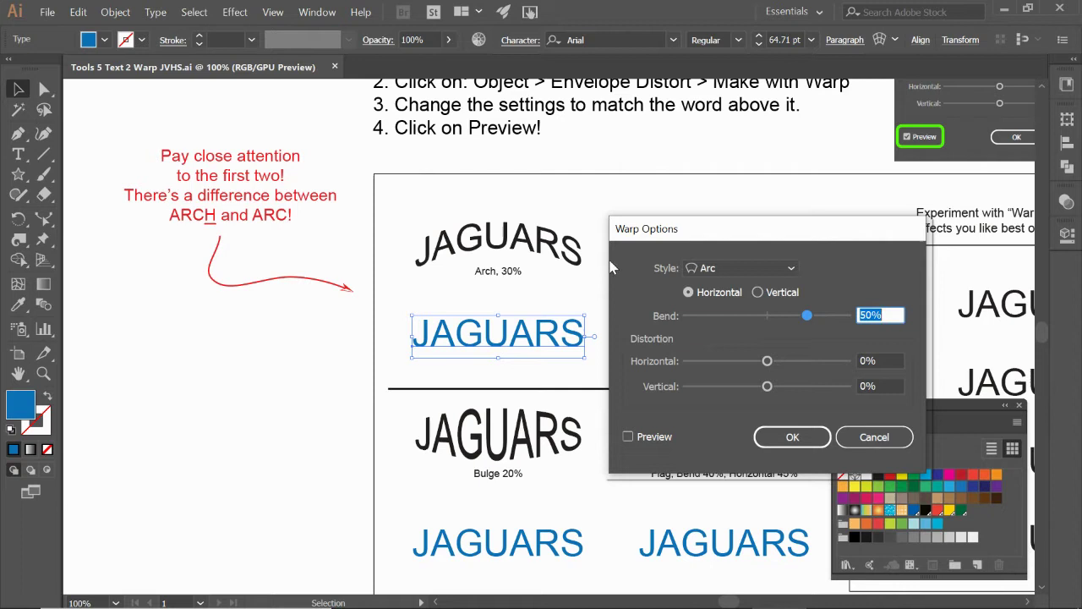
{"action": "left_click", "coordinate": [628, 437]}
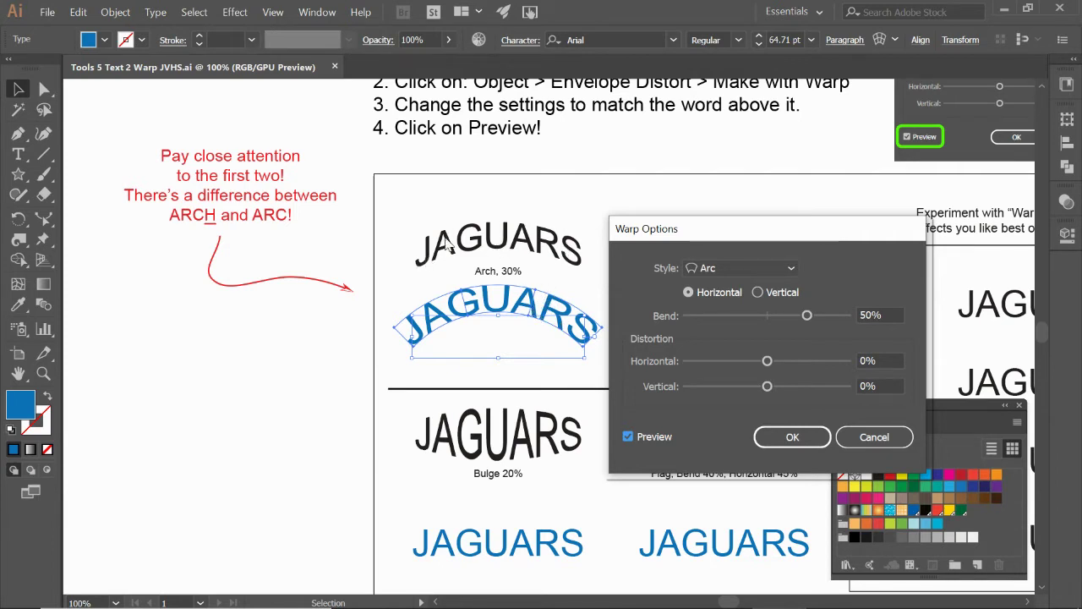
{"action": "left_click", "coordinate": [723, 268]}
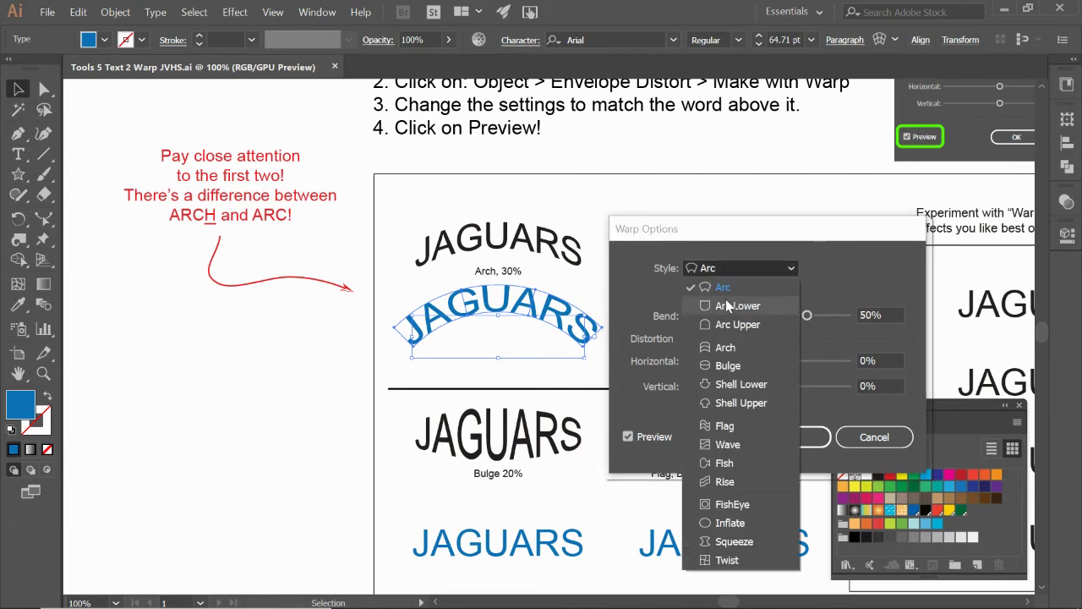
{"action": "left_click", "coordinate": [724, 347]}
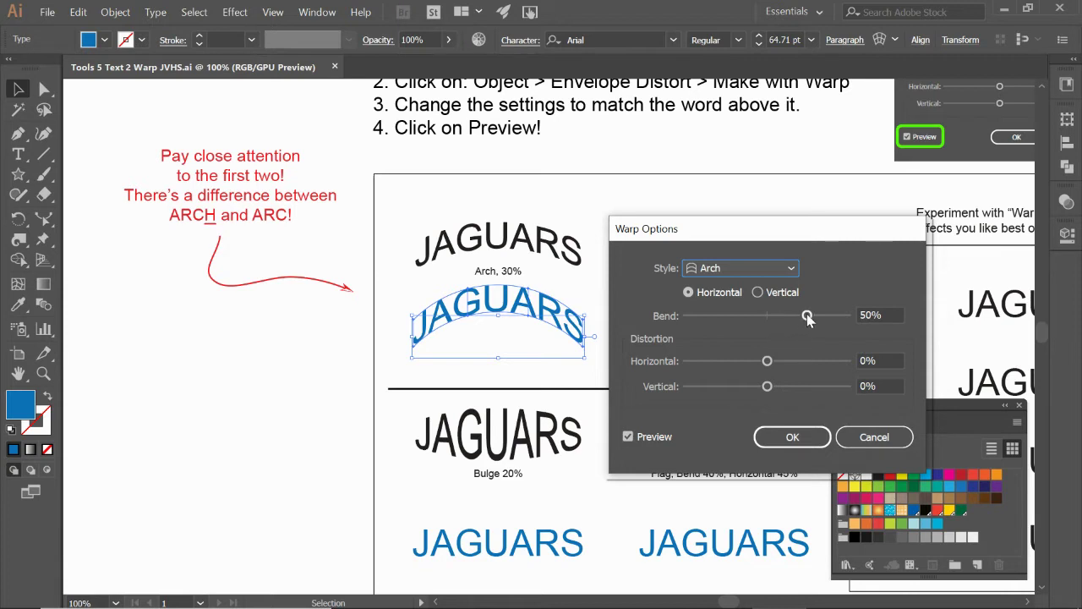
{"action": "mouse_move", "coordinate": [807, 317]}
{"action": "left_mouse_down"}
{"action": "mouse_move", "coordinate": [784, 321]}
{"action": "mouse_move", "coordinate": [821, 319]}
{"action": "left_mouse_up"}
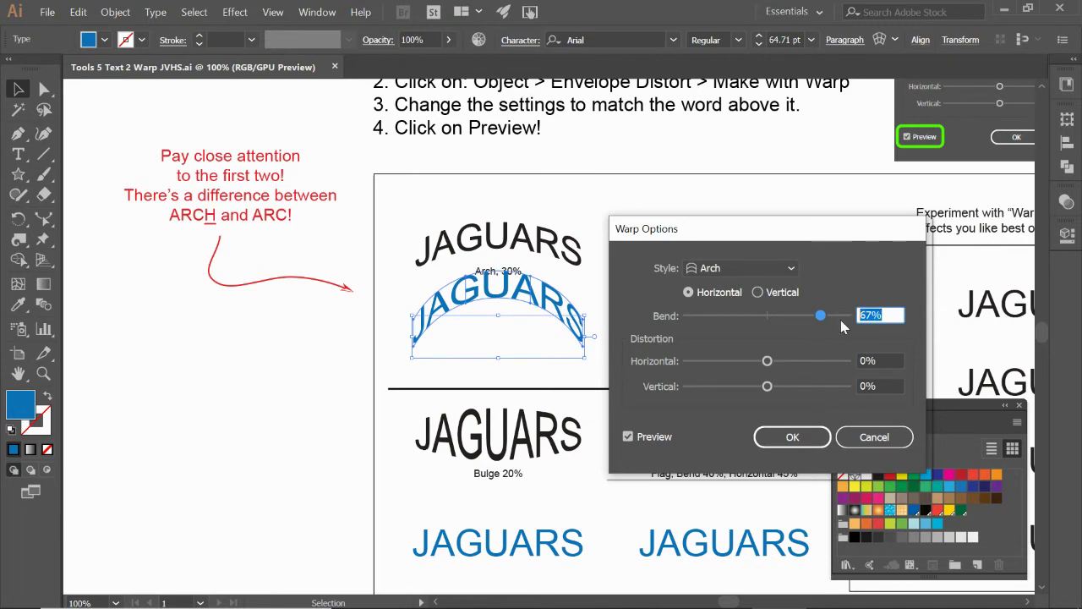
{"action": "type", "text": "30"}
{"action": "key", "text": "Tab"}
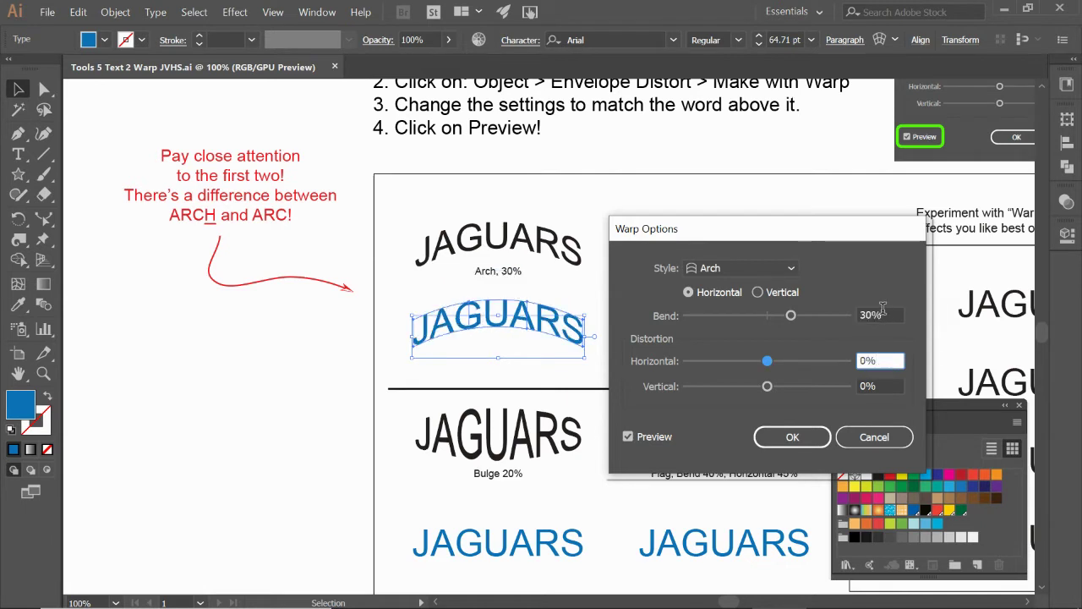
{"action": "left_click", "coordinate": [881, 311]}
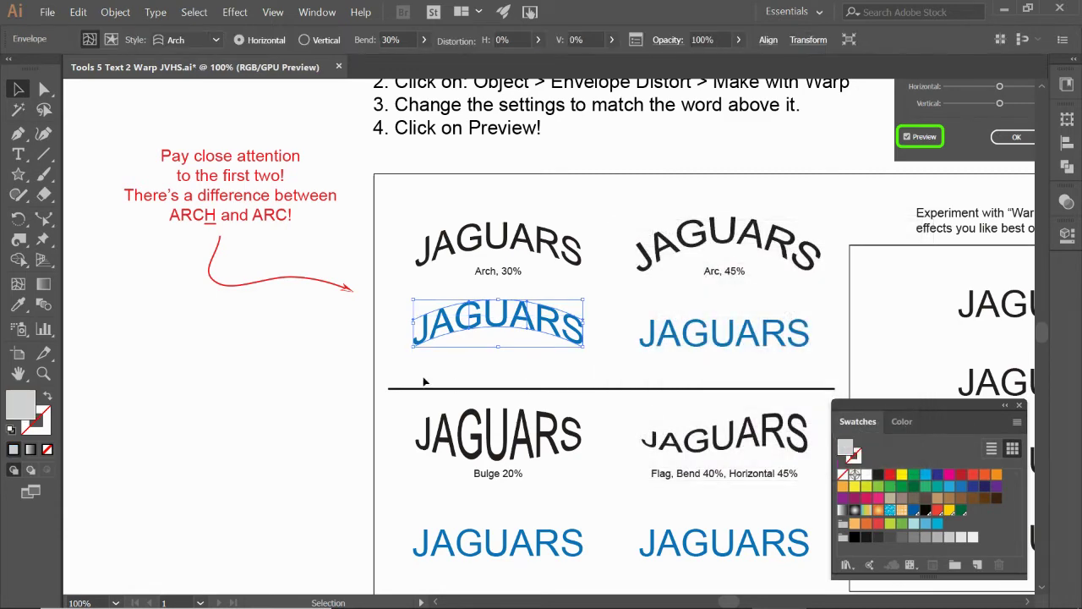
{"action": "left_click", "coordinate": [312, 372]}
Edit the warped JAGUARS envelope contents and fill the text with the Black swatch
{"action": "left_click", "coordinate": [456, 336]}
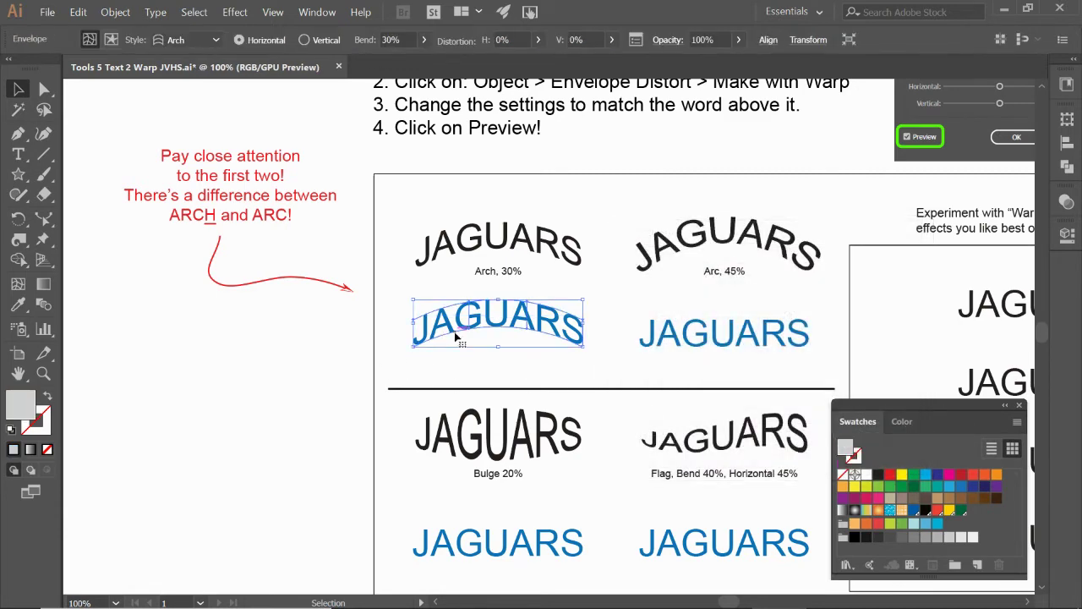
{"action": "left_click", "coordinate": [110, 42]}
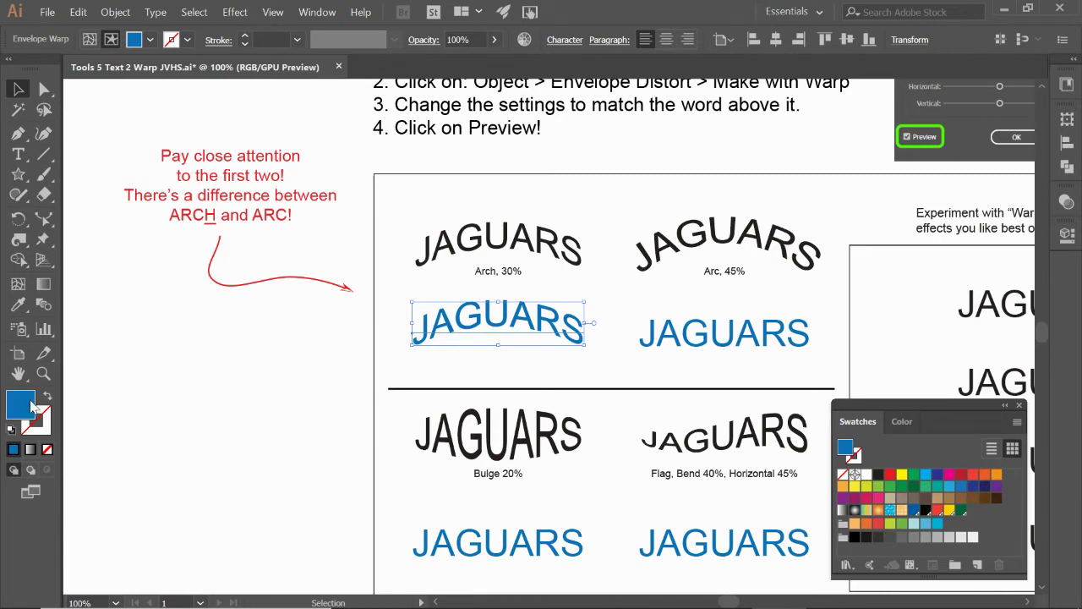
{"action": "left_click", "coordinate": [879, 477]}
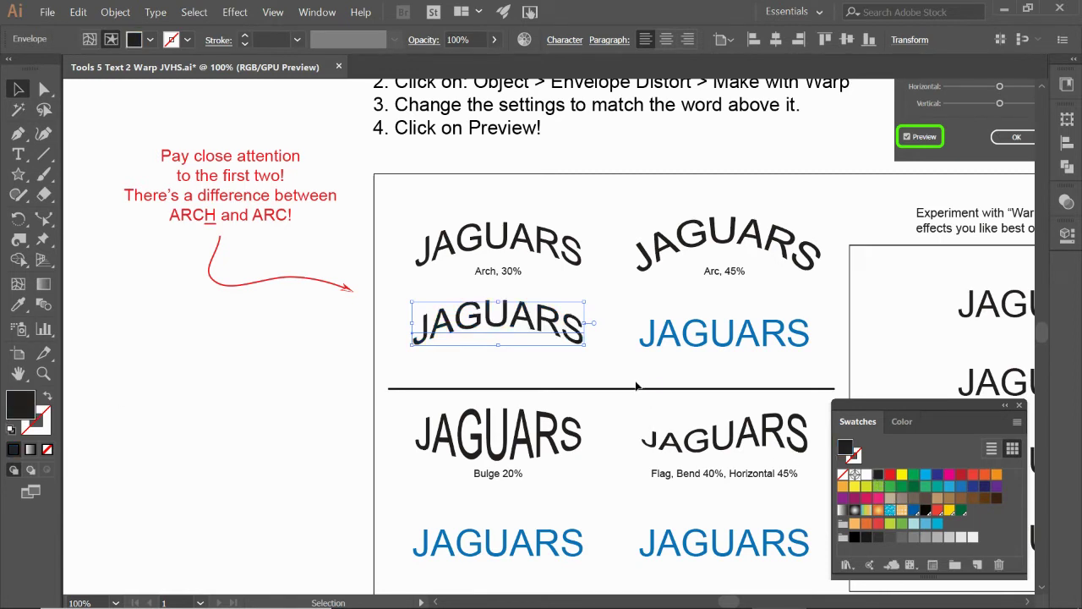
{"action": "left_click", "coordinate": [691, 383]}
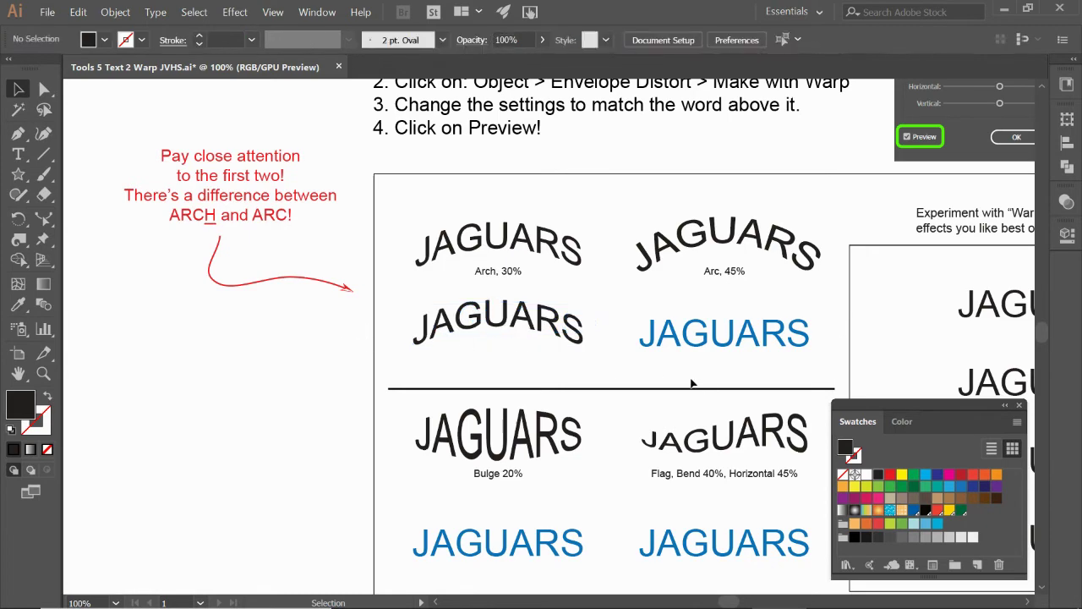
Pan to the lower examples and select the blue JAGUARS under the Flag, Bend 40%, Horizontal 45% example
{"action": "left_click_drag", "start_coordinate": [691, 383], "coordinate": [547, 361]}
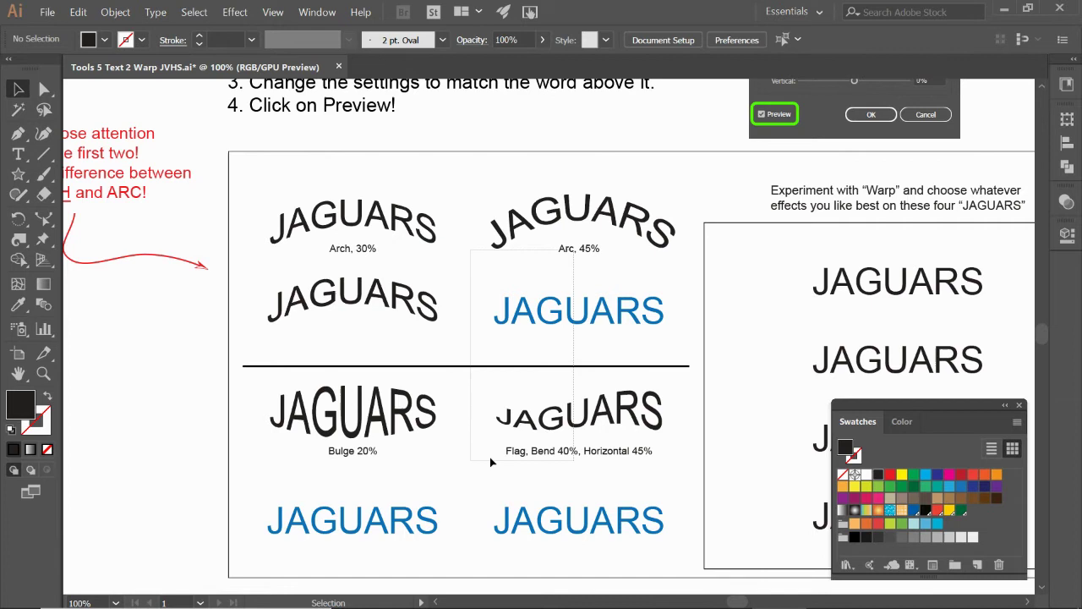
{"action": "left_click", "coordinate": [558, 524]}
{"action": "left_click", "coordinate": [706, 565]}
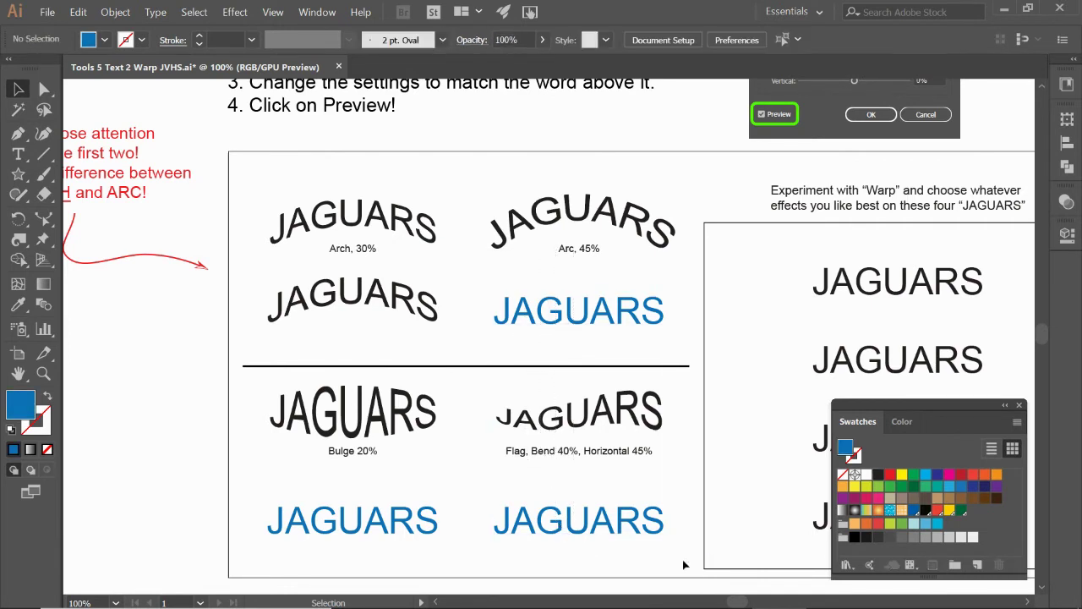
{"action": "left_click", "coordinate": [640, 534]}
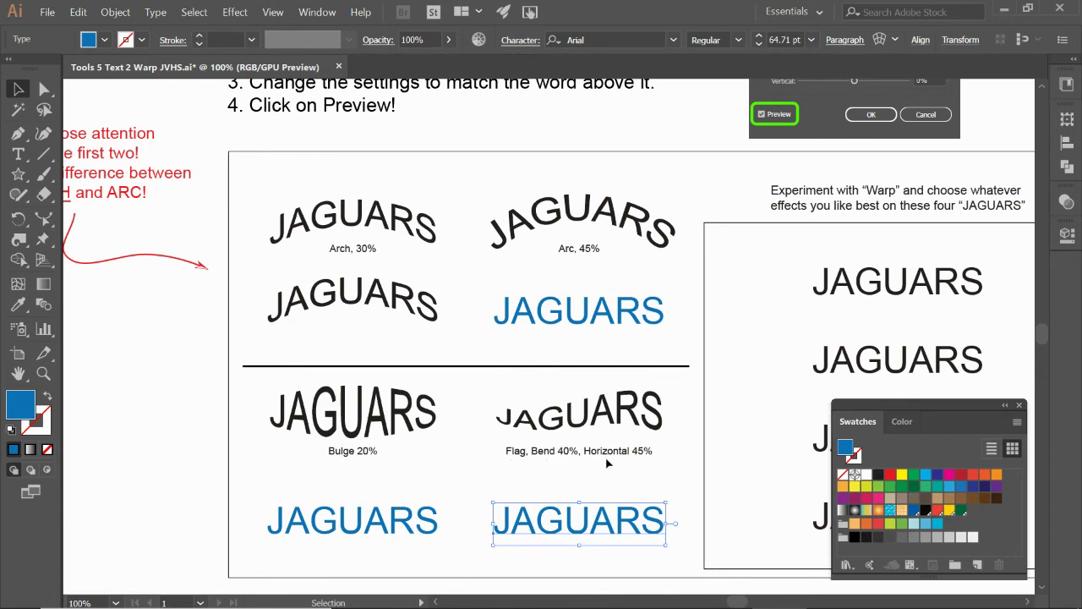
{"action": "left_click_drag", "start_coordinate": [425, 174], "coordinate": [411, 207]}
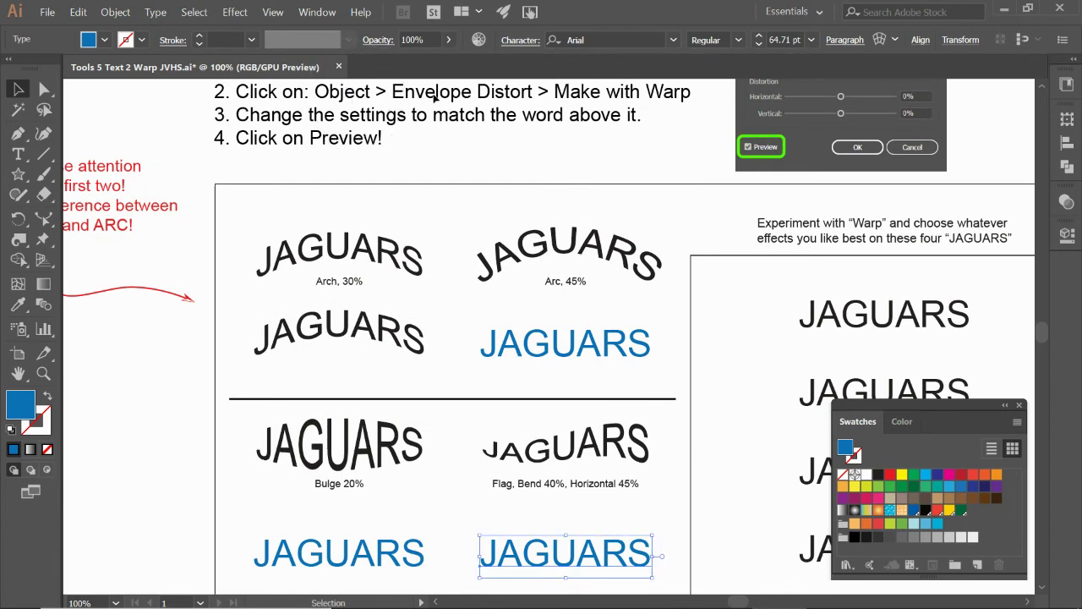
{"action": "left_click", "coordinate": [117, 11]}
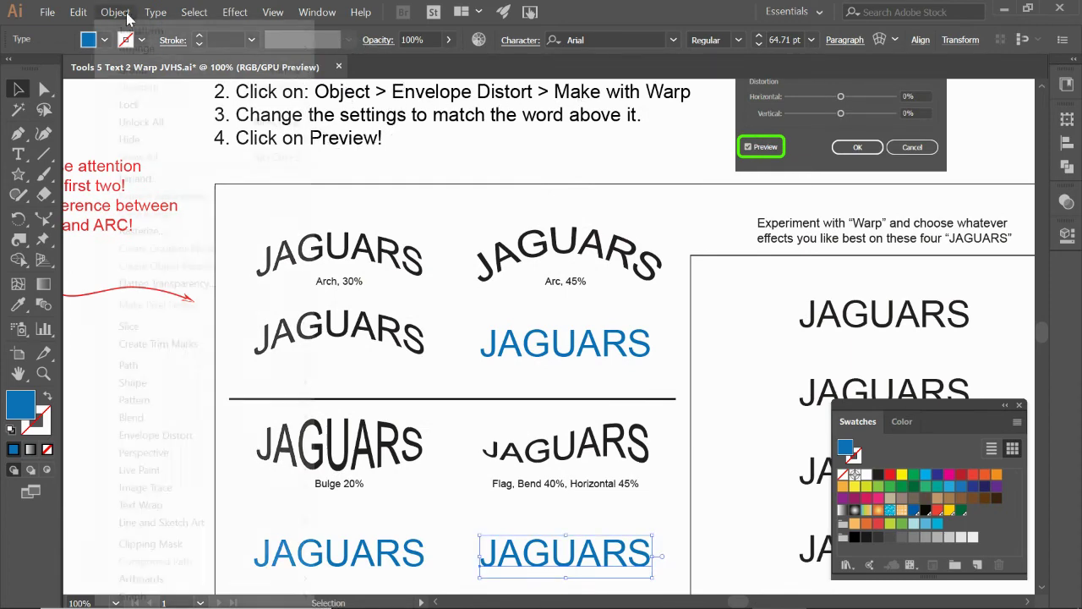
{"action": "mouse_move", "coordinate": [169, 434]}
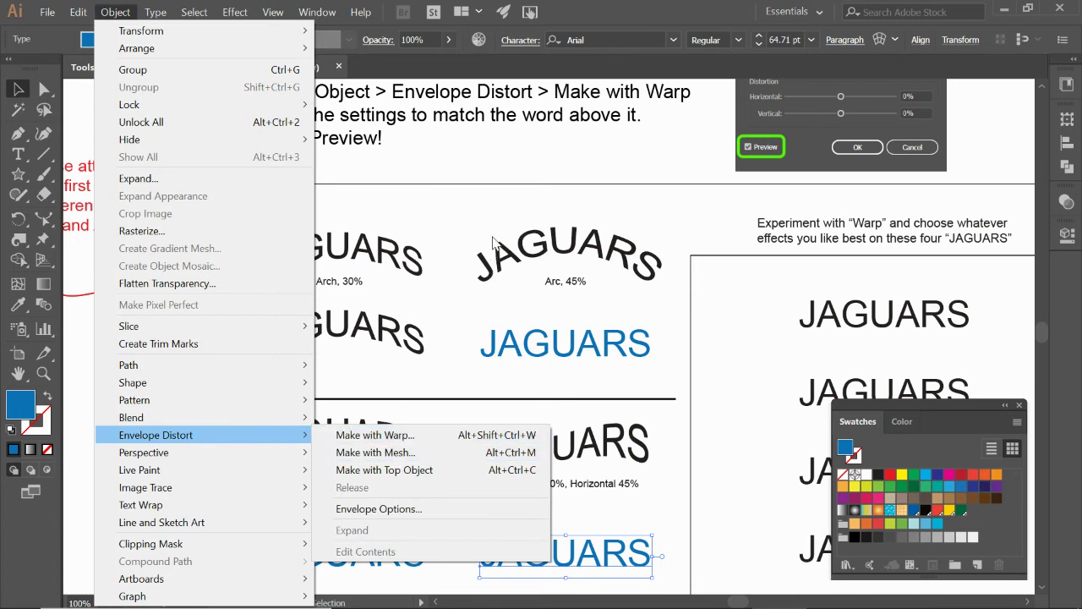
{"action": "left_click", "coordinate": [496, 200]}
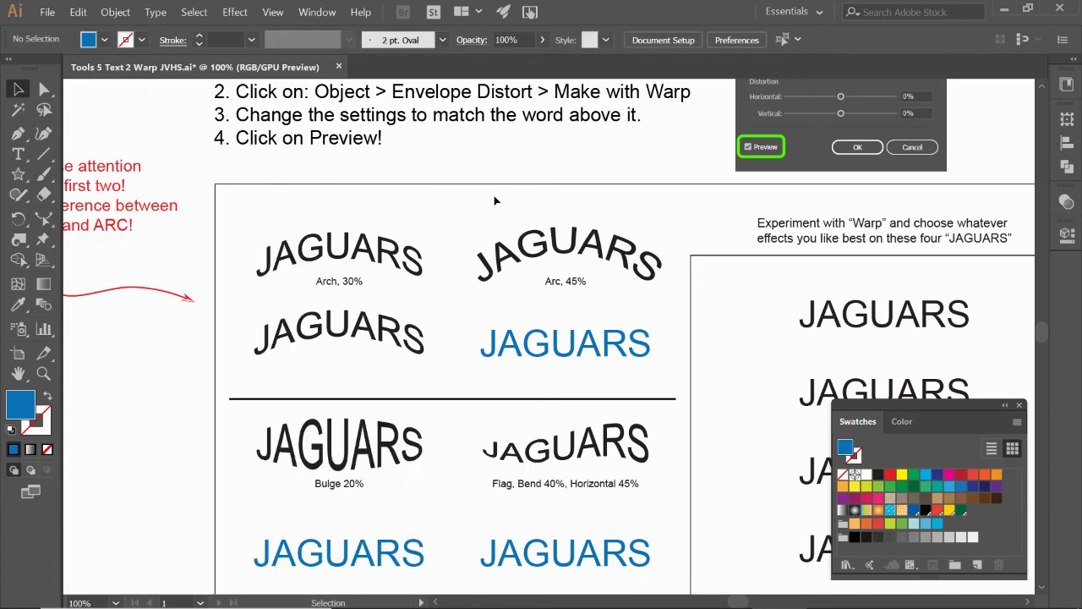
{"action": "left_click", "coordinate": [551, 548]}
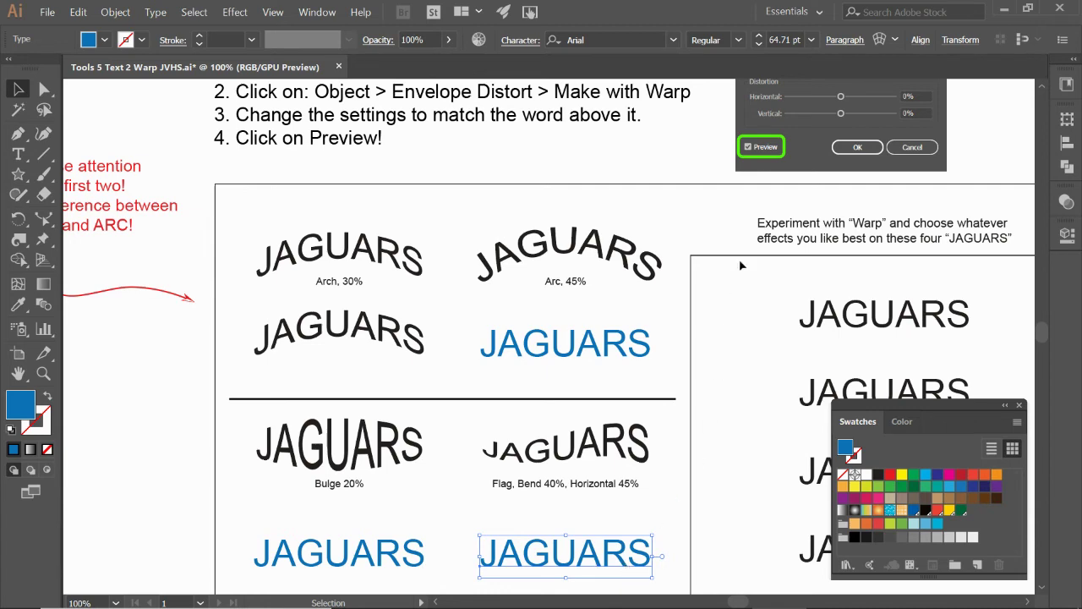
{"action": "left_click", "coordinate": [880, 42]}
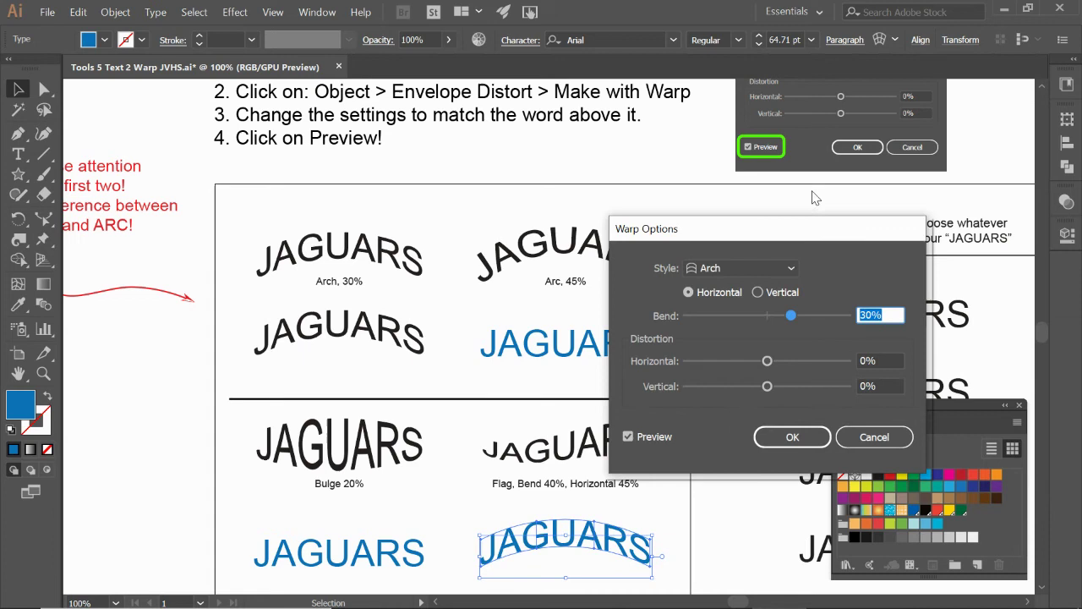
{"action": "left_click_drag", "start_coordinate": [808, 230], "coordinate": [784, 231]}
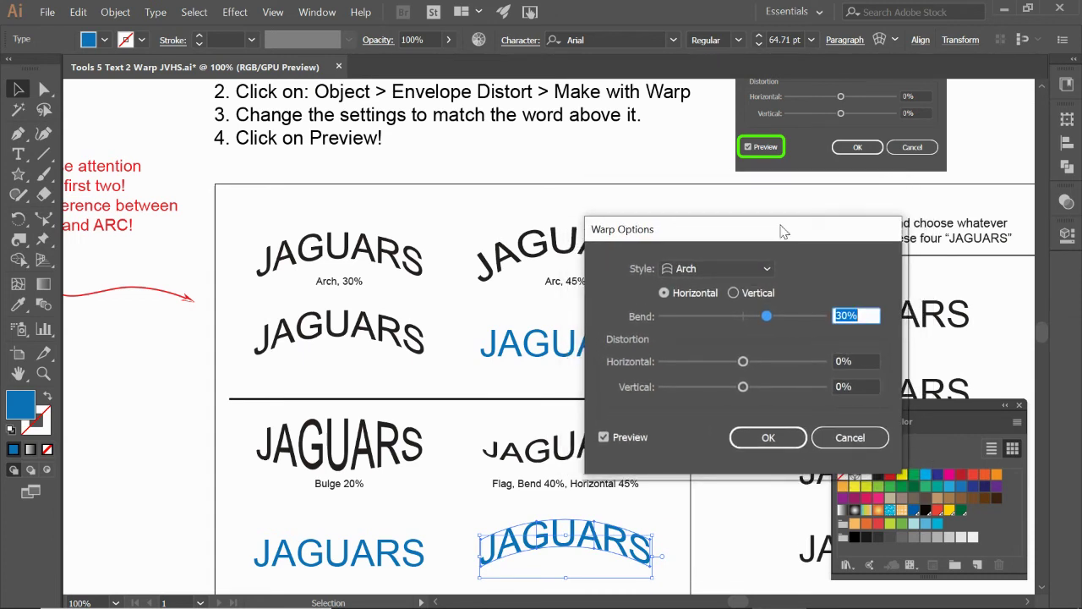
{"action": "left_click", "coordinate": [738, 268]}
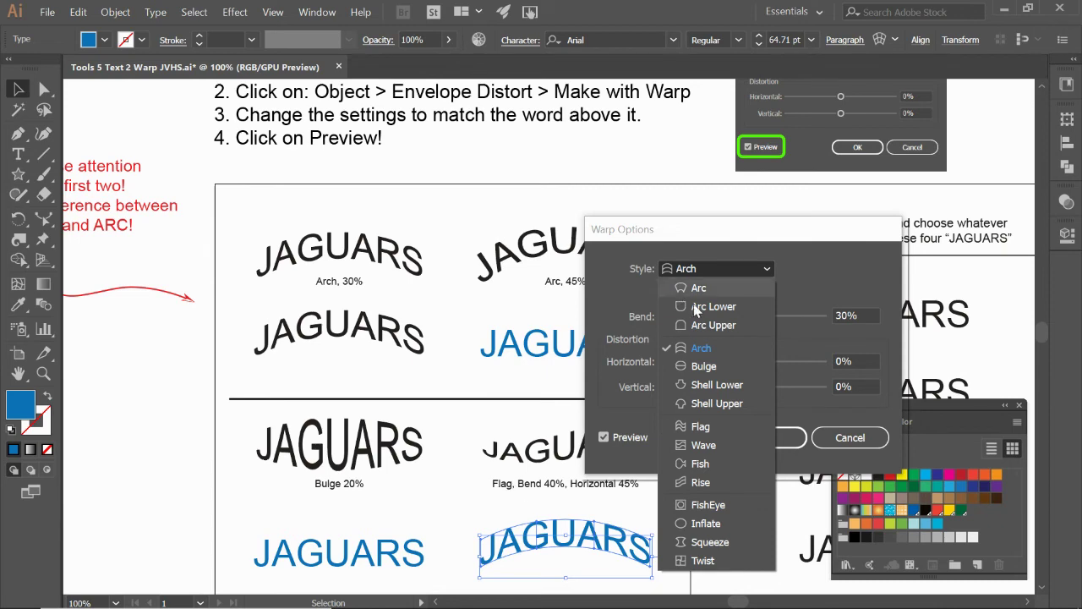
{"action": "left_click", "coordinate": [846, 442]}
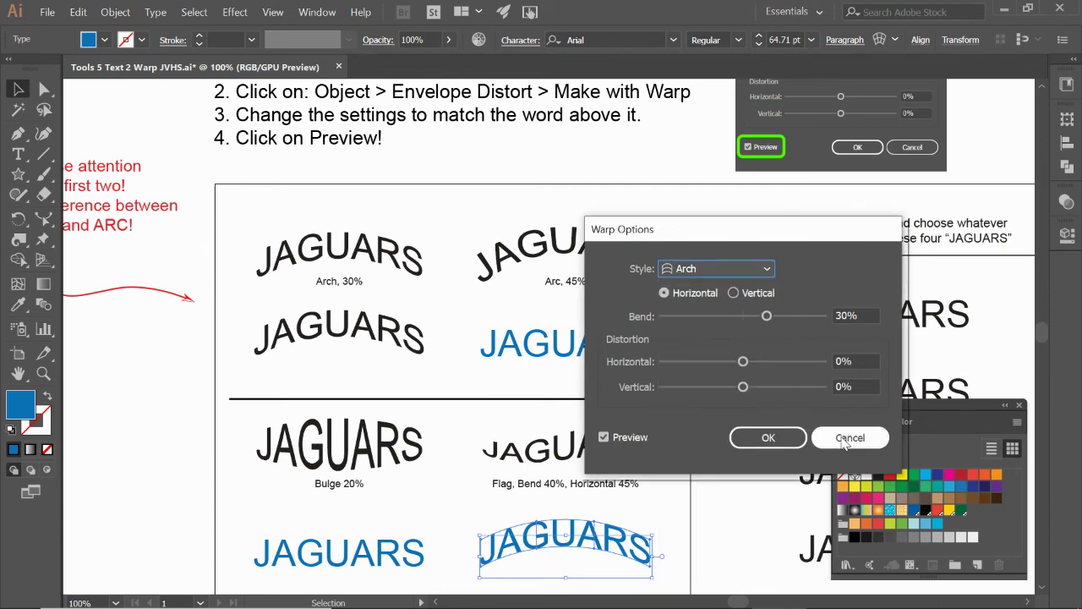
{"action": "left_click", "coordinate": [845, 441]}
{"action": "left_click_drag", "start_coordinate": [894, 342], "coordinate": [616, 294]}
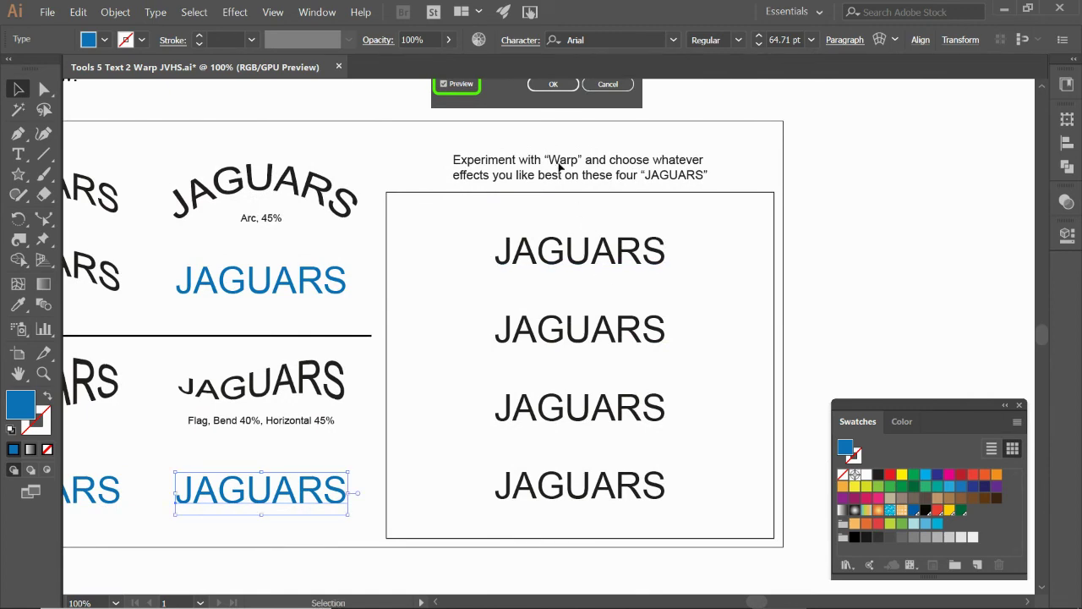
{"action": "left_click_drag", "start_coordinate": [365, 301], "coordinate": [488, 304]}
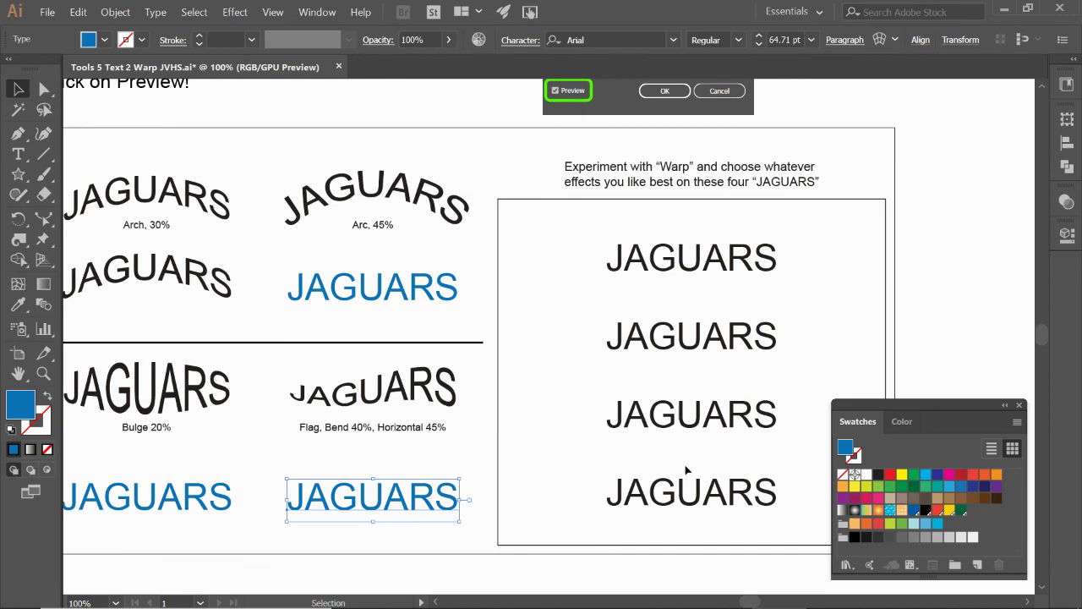
{"action": "key", "text": "ctrl+0"}
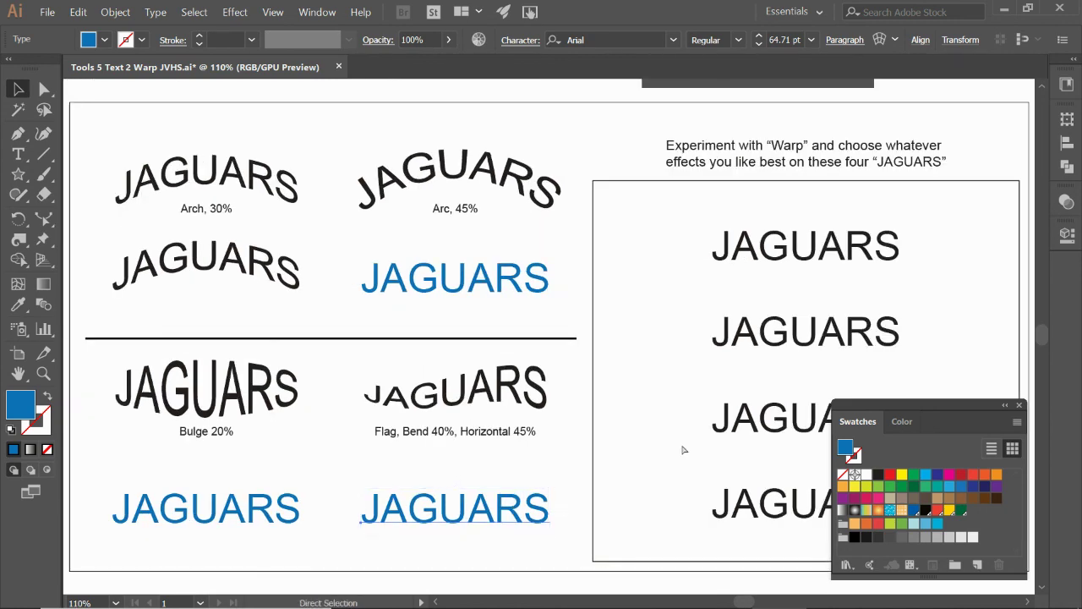
{"action": "key", "text": "ctrl+minus"}
{"action": "scroll", "coordinate": [683, 448], "scroll_direction": "down", "scroll_amount": 3}
{"action": "left_click_drag", "start_coordinate": [770, 344], "coordinate": [729, 400]}
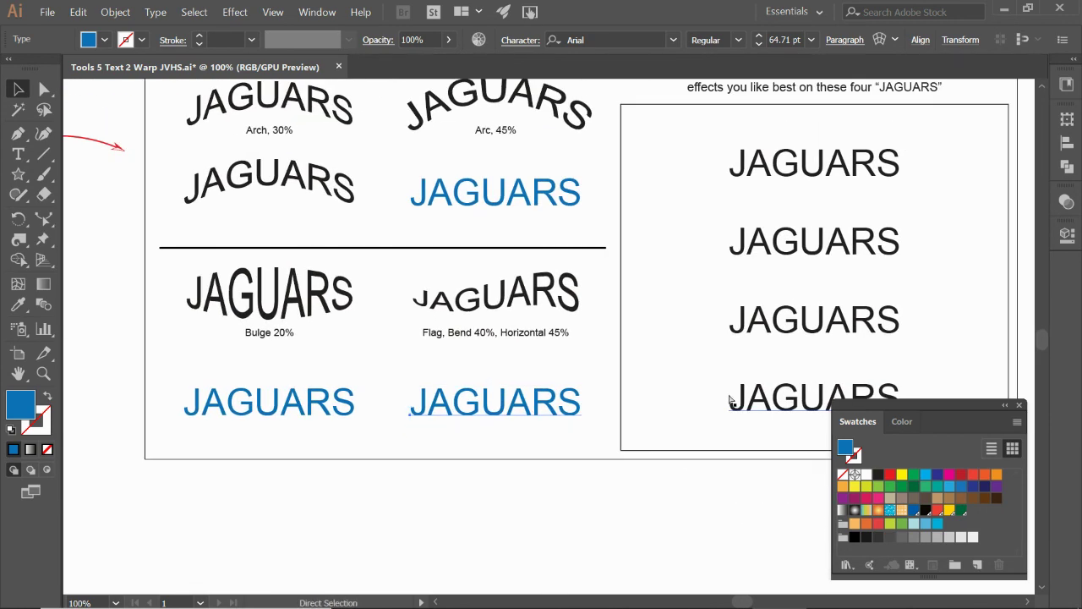
{"action": "key", "text": "ctrl+minus"}
{"action": "key", "text": "ctrl+minus"}
{"action": "scroll", "coordinate": [724, 394], "scroll_direction": "up", "scroll_amount": 3}
{"action": "scroll", "coordinate": [667, 382], "scroll_direction": "right", "scroll_amount": 2}
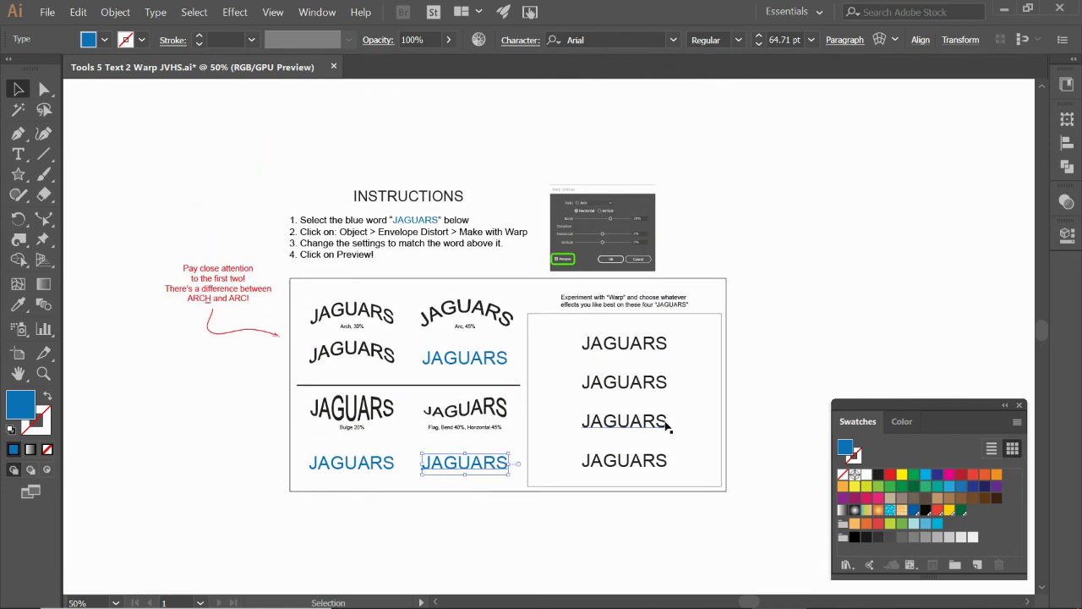